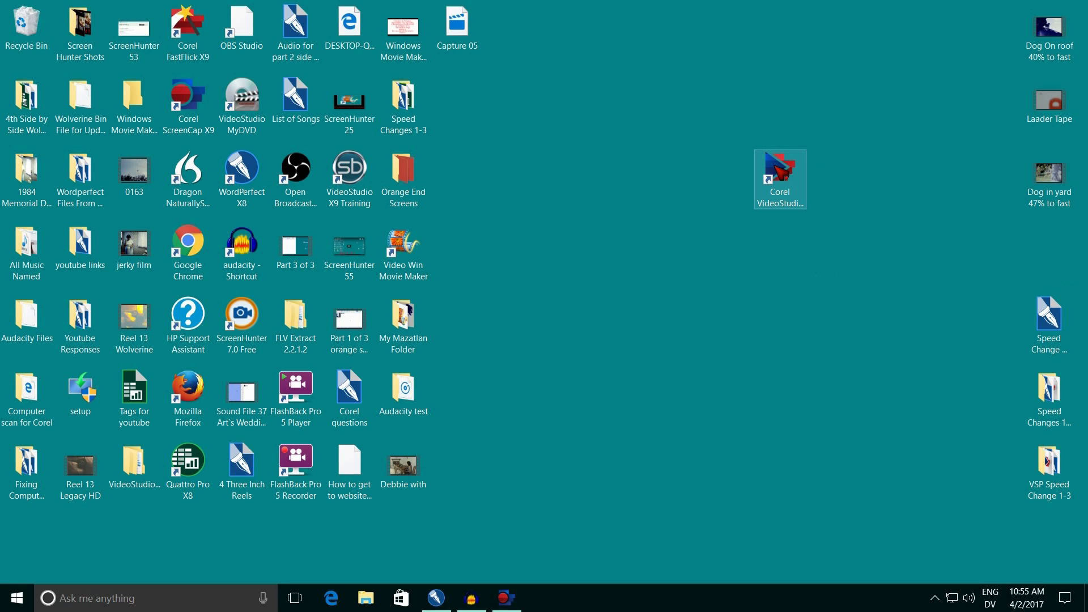
Launch Corel VideoStudio X9 from its desktop shortcut.
{"action": "left_click", "coordinate": [776, 165]}
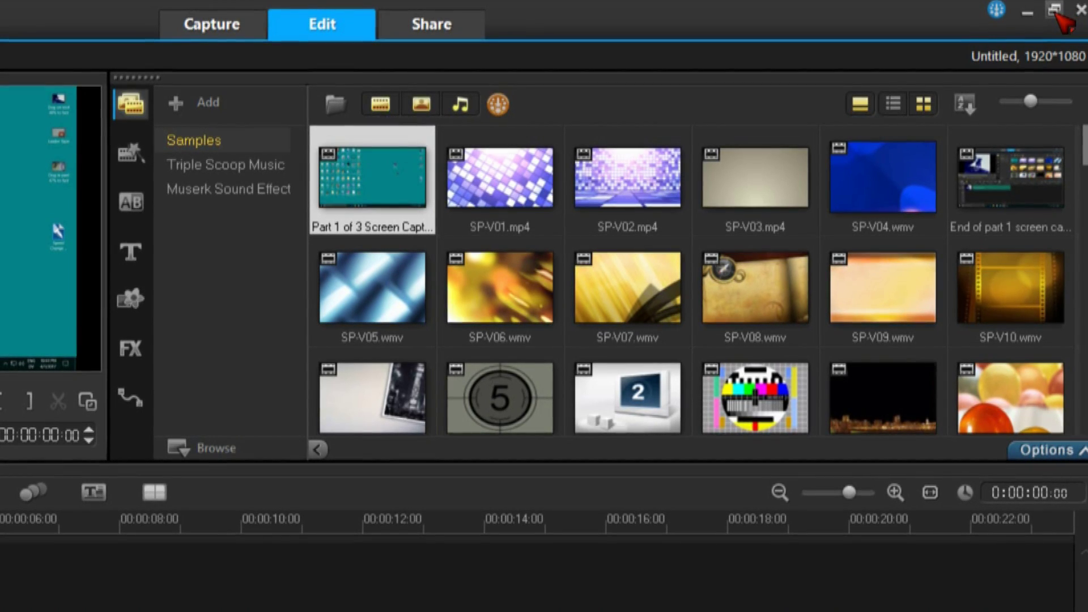
Restore the VideoStudio window from full screen and narrow it so the desktop shows.
{"action": "left_click", "coordinate": [1055, 10]}
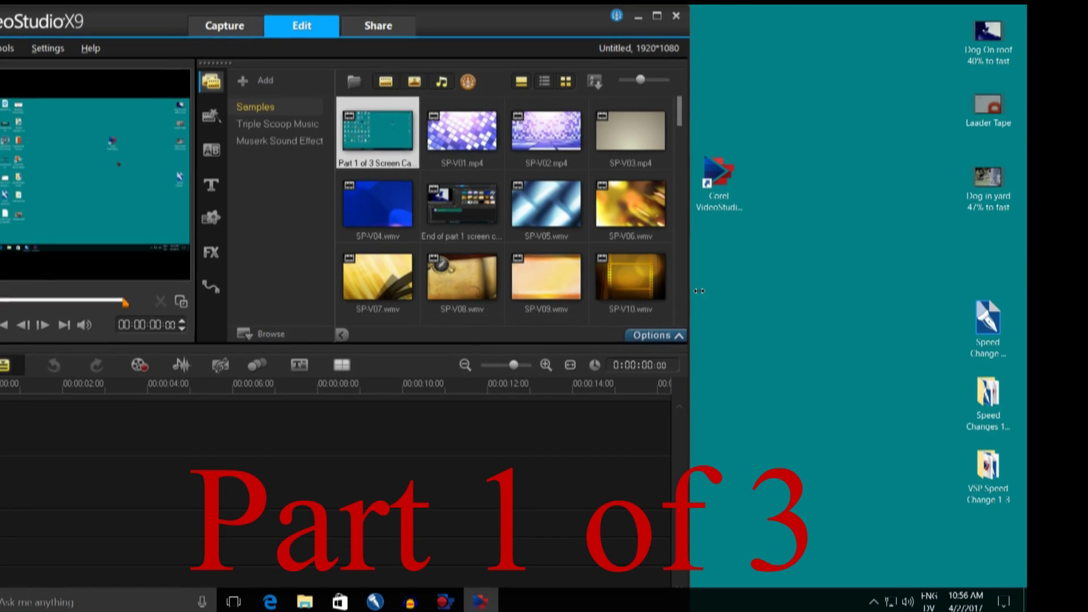
{"action": "left_click_drag", "start_coordinate": [690, 281], "coordinate": [280, 250]}
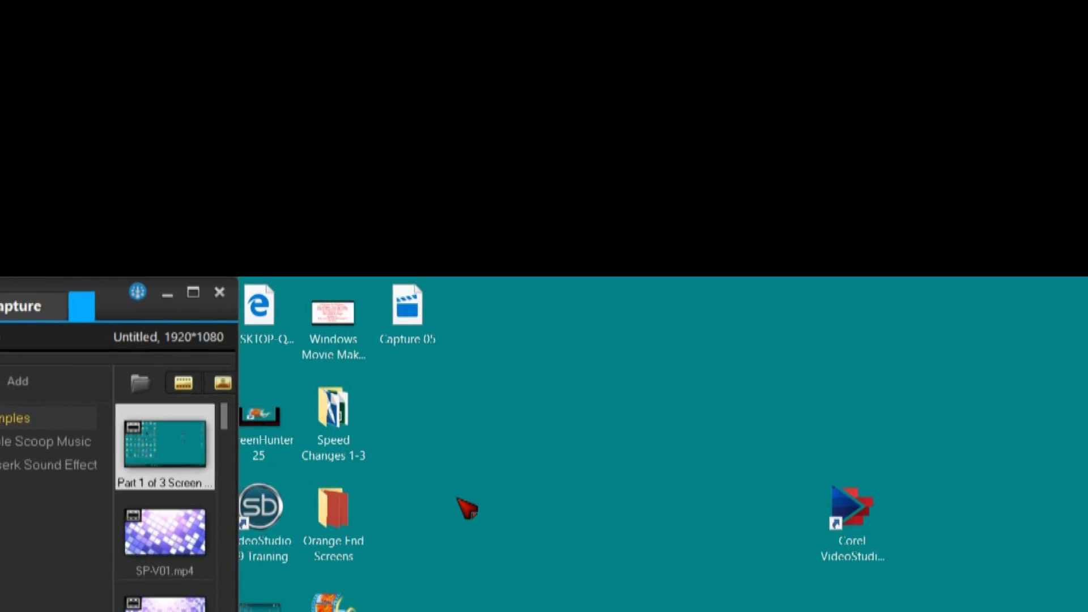
Close VideoStudio and relaunch it from the desktop shortcut at the reduced size.
{"action": "left_click", "coordinate": [237, 293]}
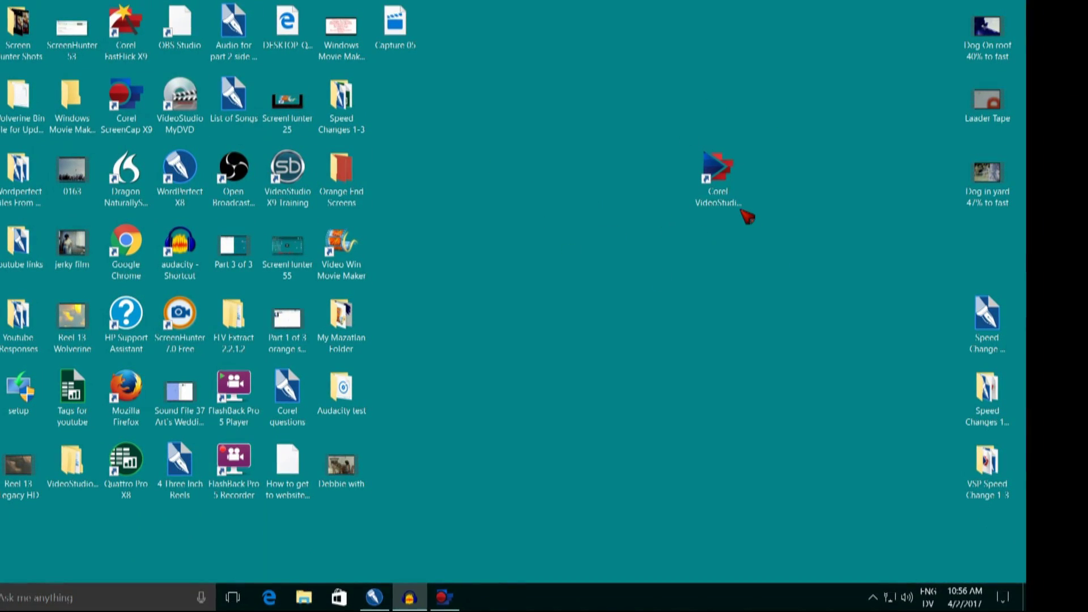
{"action": "left_click", "coordinate": [719, 170]}
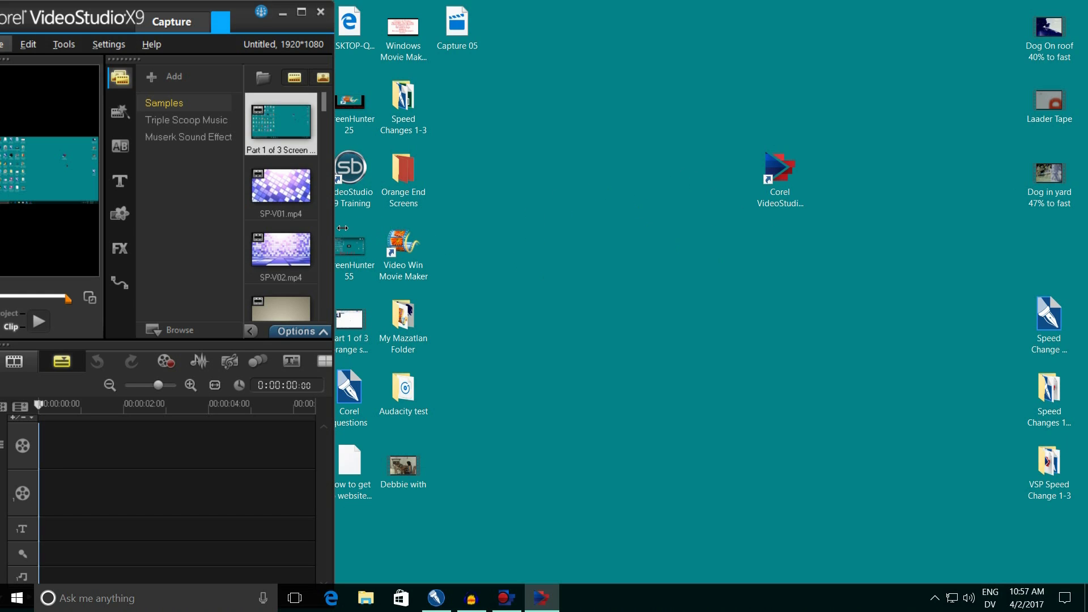
Widen the VideoStudio window toward the desktop icons, then drag the Dog in yard clip toward the project.
{"action": "left_click_drag", "start_coordinate": [343, 228], "coordinate": [750, 260]}
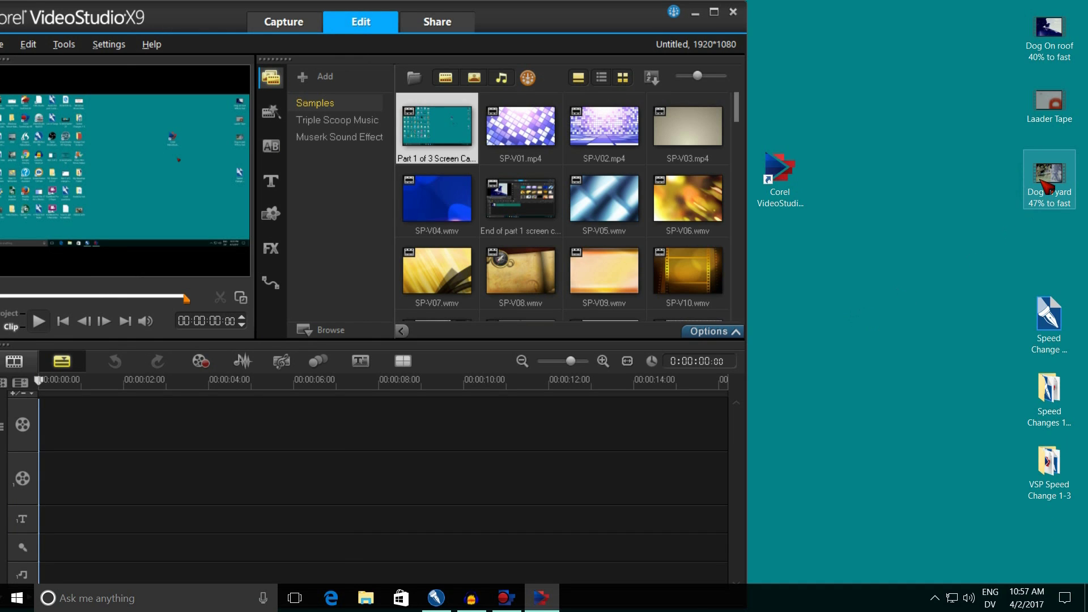
{"action": "left_click_drag", "start_coordinate": [1043, 182], "coordinate": [486, 370]}
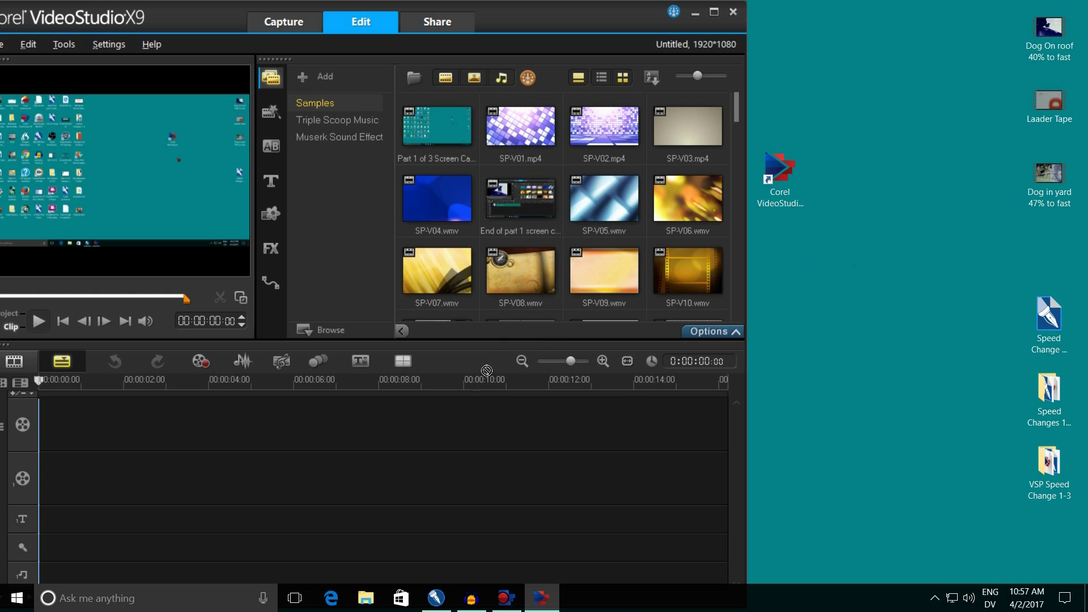
Place the 'Dog in yard 47% to fast.m2t' clip at the start of the Video Track and match project settings.
{"action": "left_click_drag", "start_coordinate": [447, 402], "coordinate": [401, 413]}
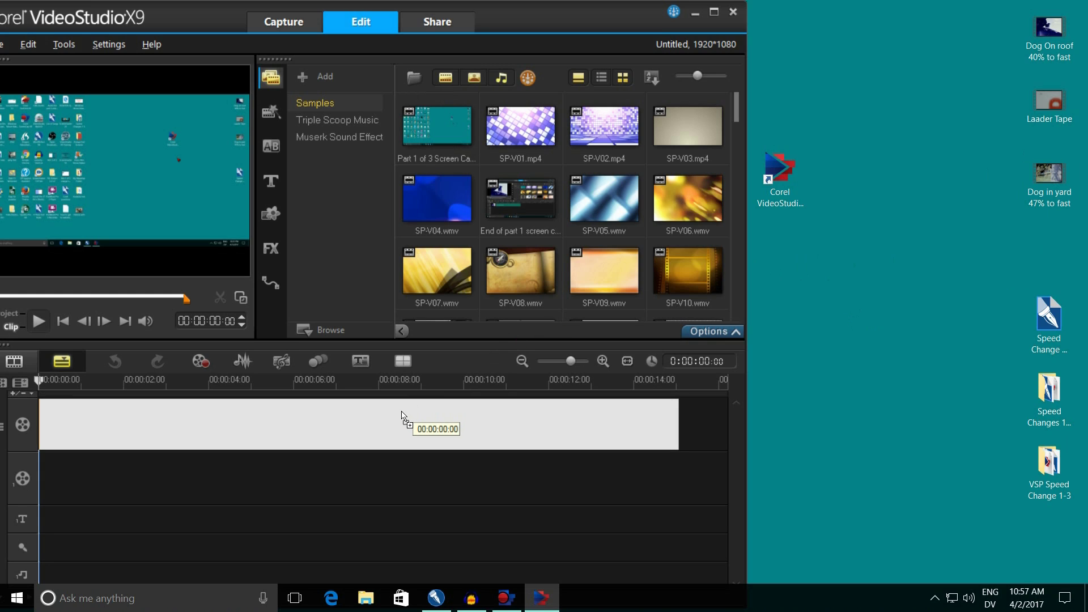
{"action": "left_click_drag", "start_coordinate": [402, 413], "coordinate": [402, 413]}
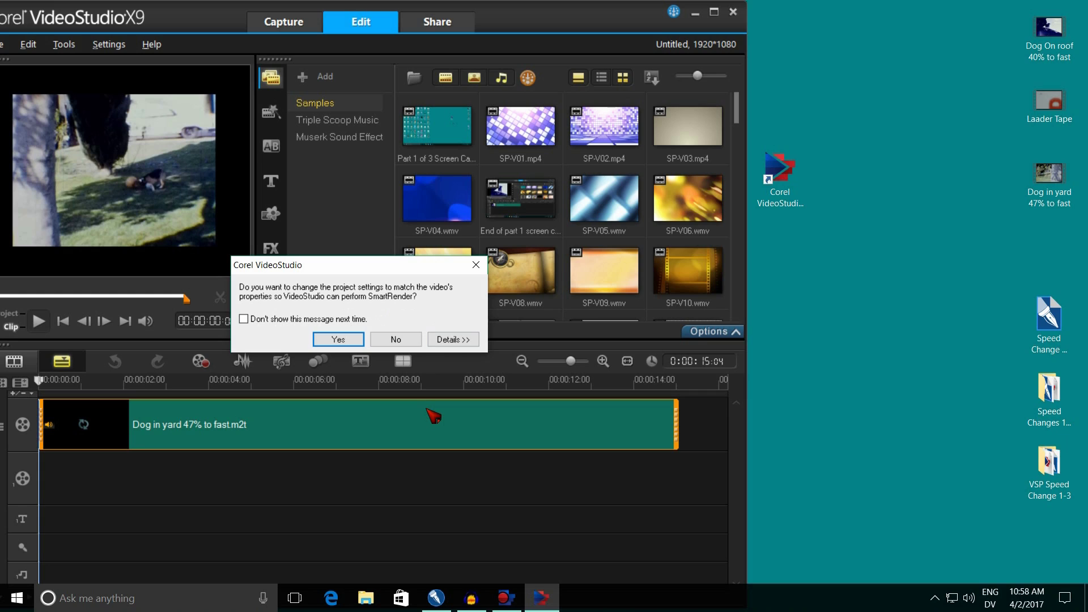
{"action": "left_click", "coordinate": [342, 336]}
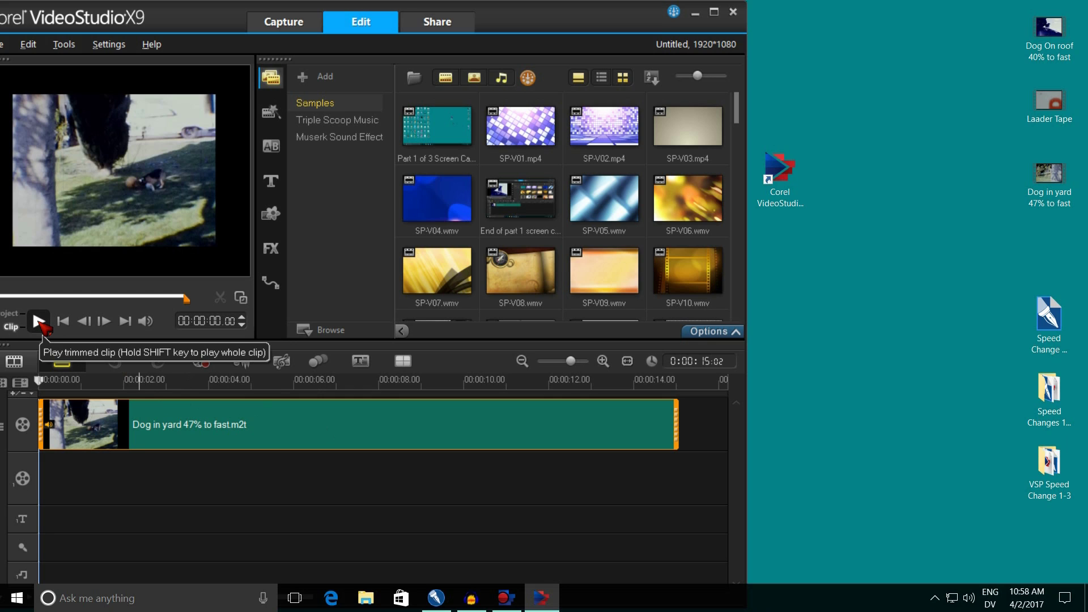
Play the dog clip in the preview and pause it at 00:00:05.04.
{"action": "left_click", "coordinate": [40, 322]}
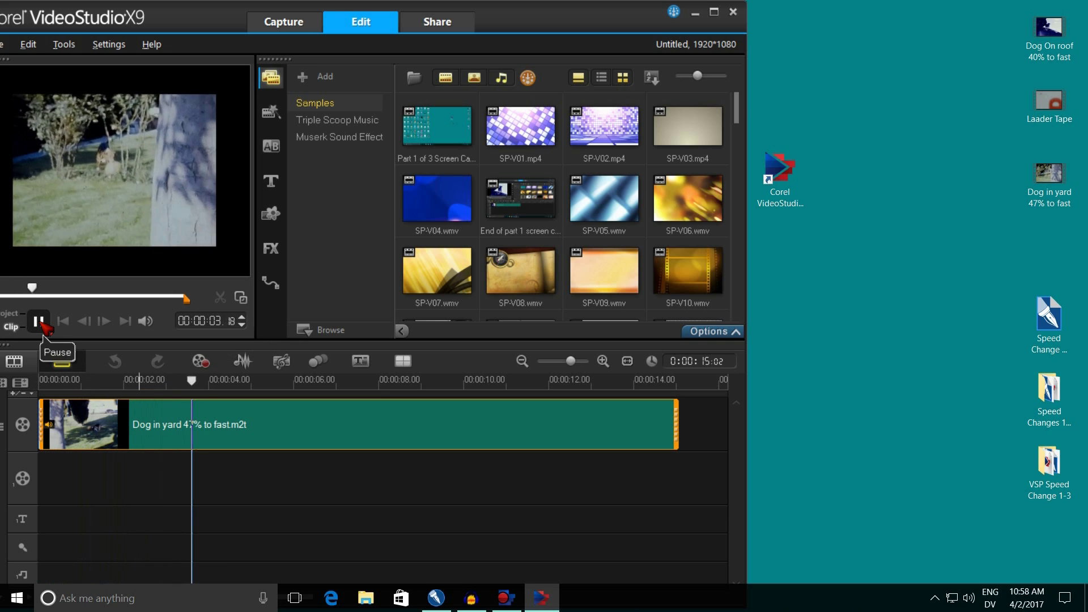
{"action": "left_click", "coordinate": [39, 322]}
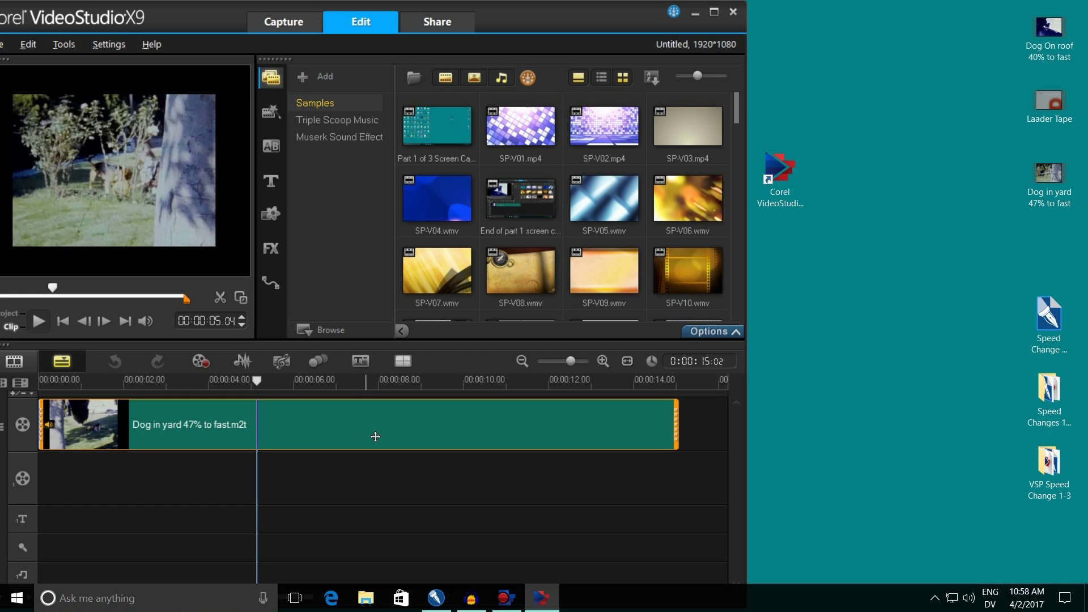
Change the dog clip's speed from 100 to 53% in Speed/Time-lapse, stretching it to 00:00:28.12.
{"action": "double_click", "coordinate": [375, 435]}
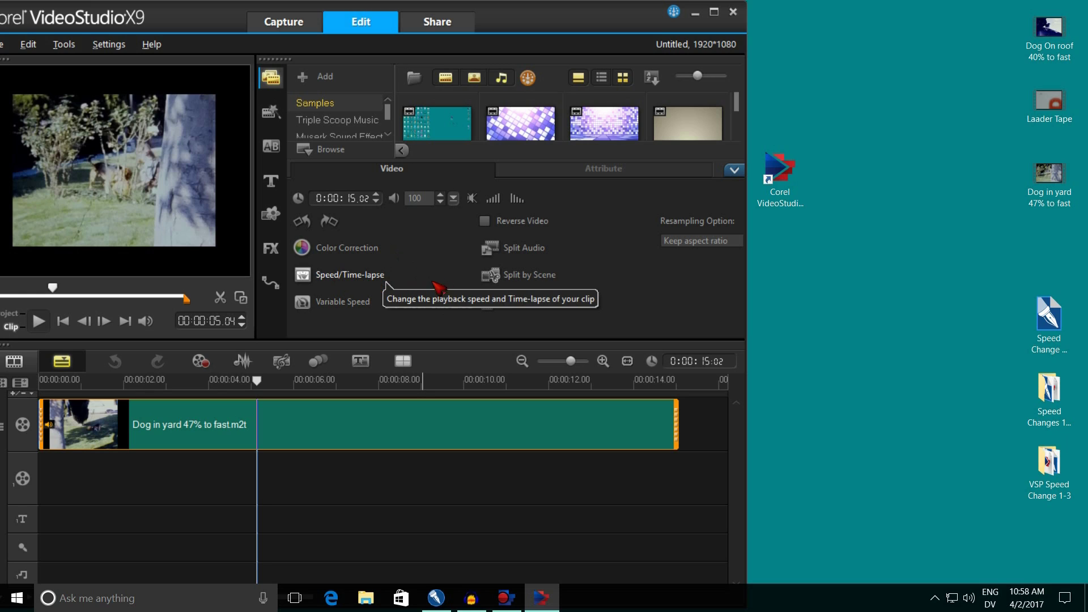
{"action": "left_click", "coordinate": [327, 277]}
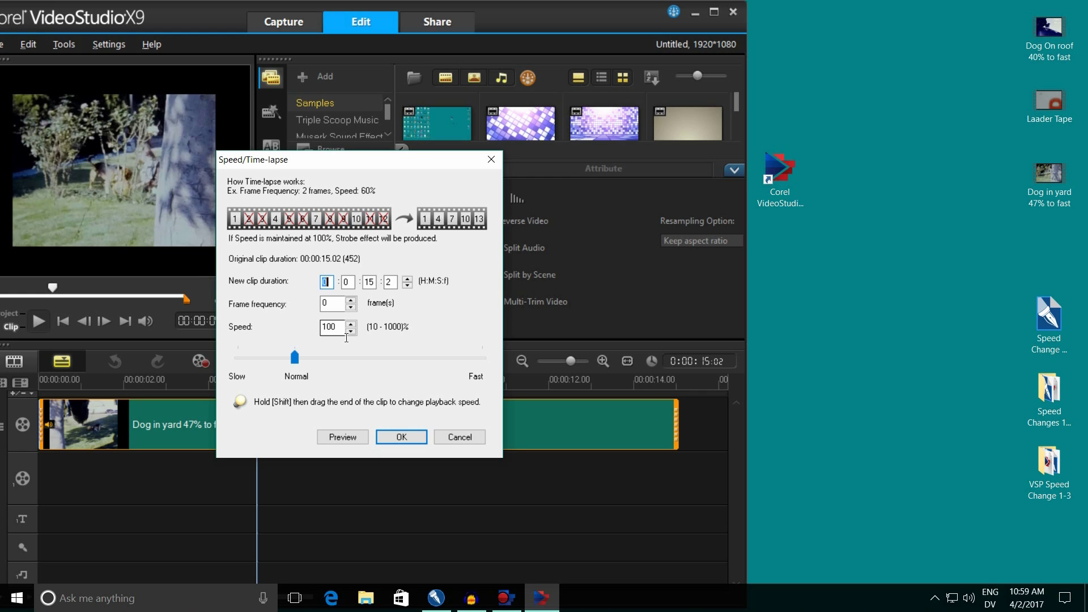
{"action": "left_click", "coordinate": [346, 337]}
{"action": "key", "text": "BackSpace"}
{"action": "key", "text": "BackSpace"}
{"action": "key", "text": "BackSpace"}
{"action": "type", "text": "53"}
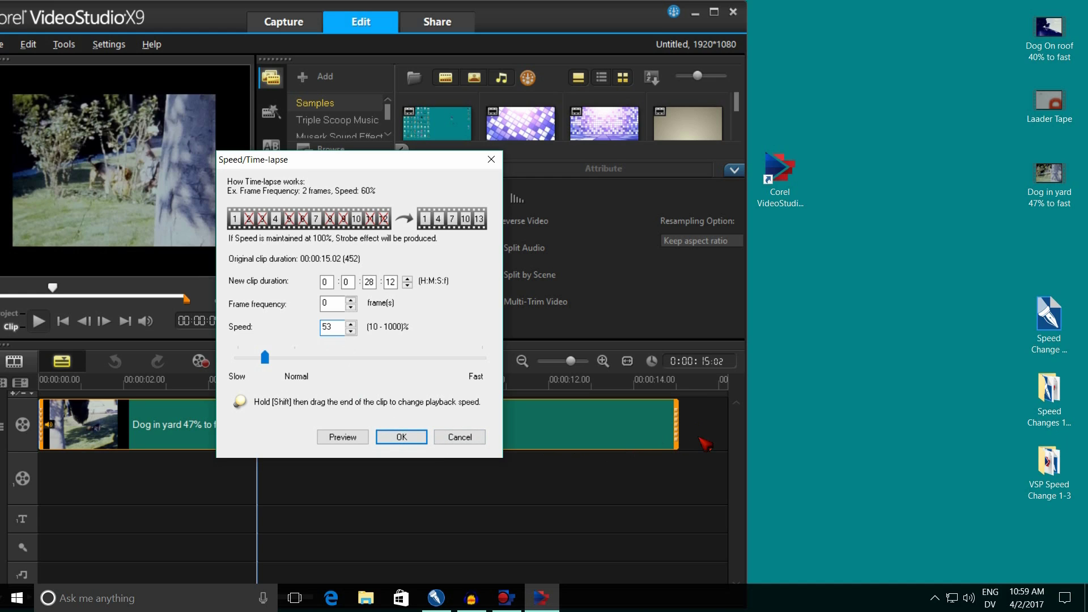
{"action": "left_click", "coordinate": [401, 437]}
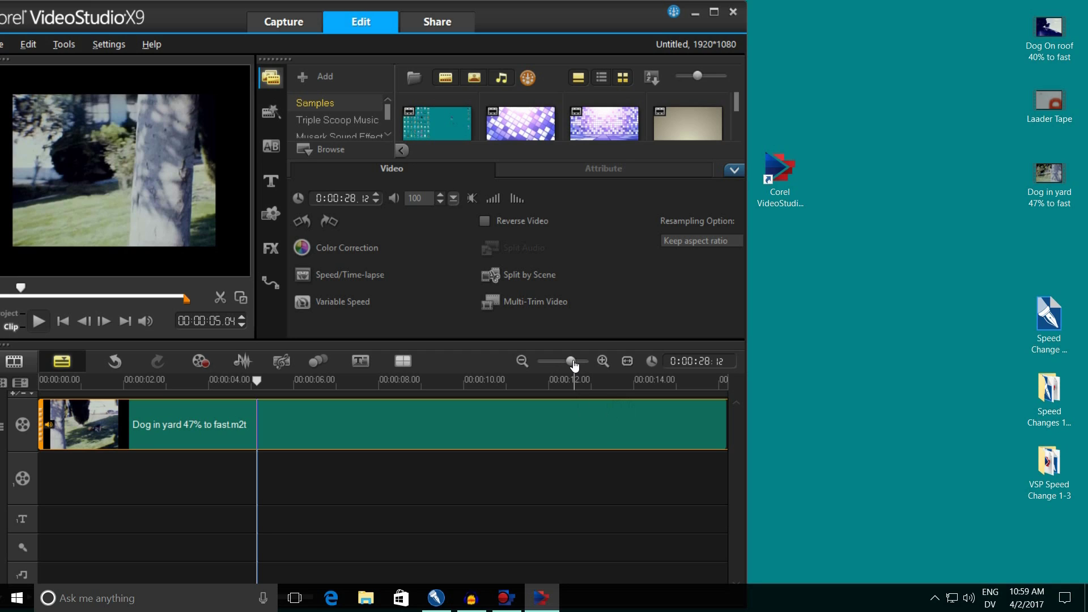
{"action": "scroll", "coordinate": [573, 365], "scroll_direction": "down", "scroll_amount": 3}
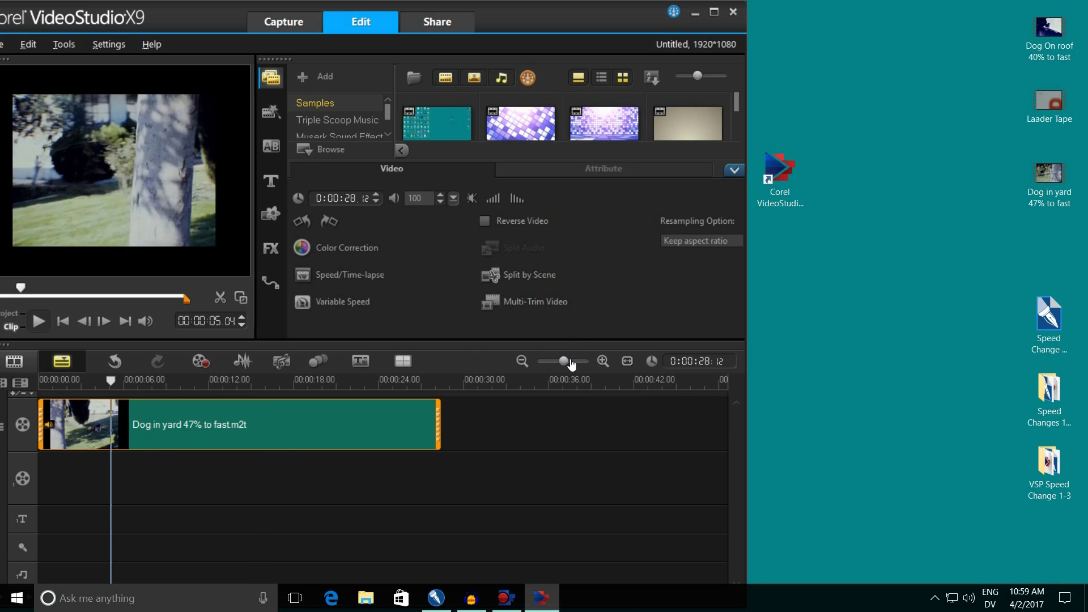
{"action": "scroll", "coordinate": [568, 366], "scroll_direction": "down", "scroll_amount": 1}
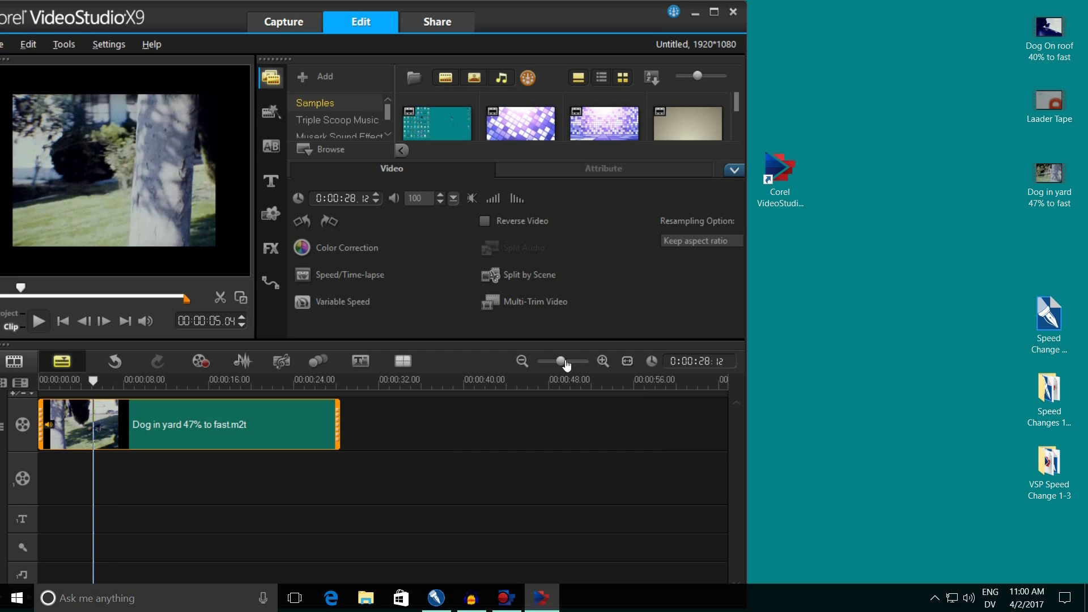
{"action": "scroll", "coordinate": [564, 364], "scroll_direction": "down", "scroll_amount": 1}
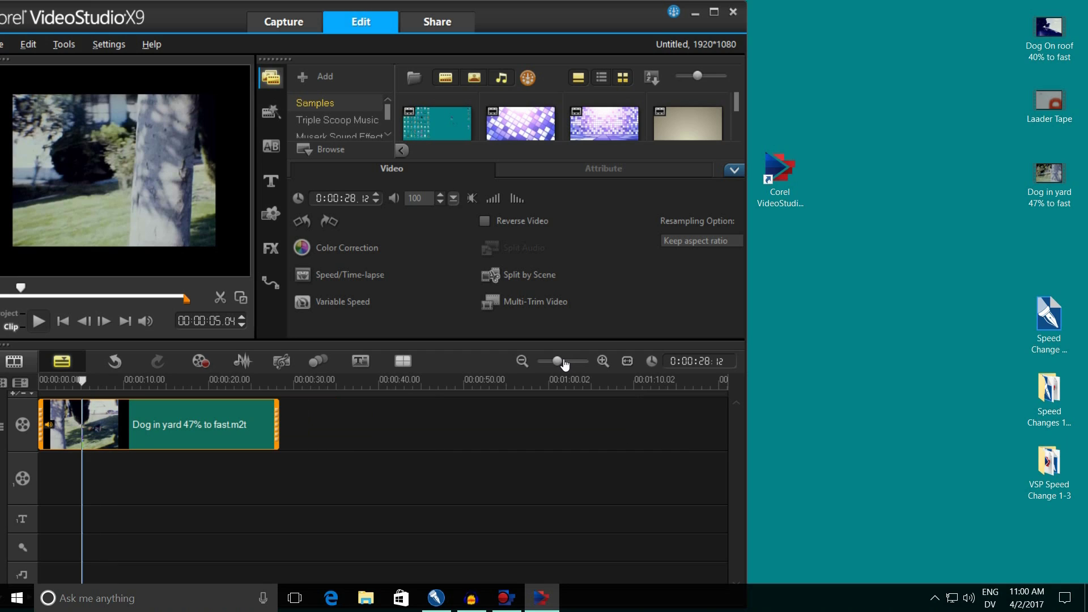
{"action": "left_click_drag", "start_coordinate": [563, 363], "coordinate": [560, 363]}
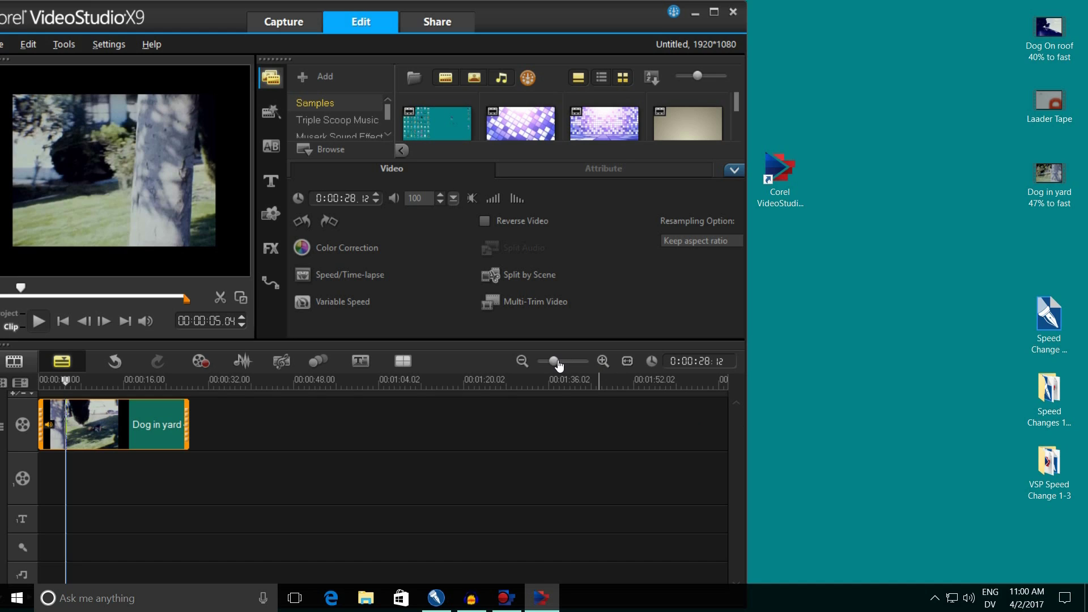
{"action": "left_click_drag", "start_coordinate": [558, 366], "coordinate": [575, 367]}
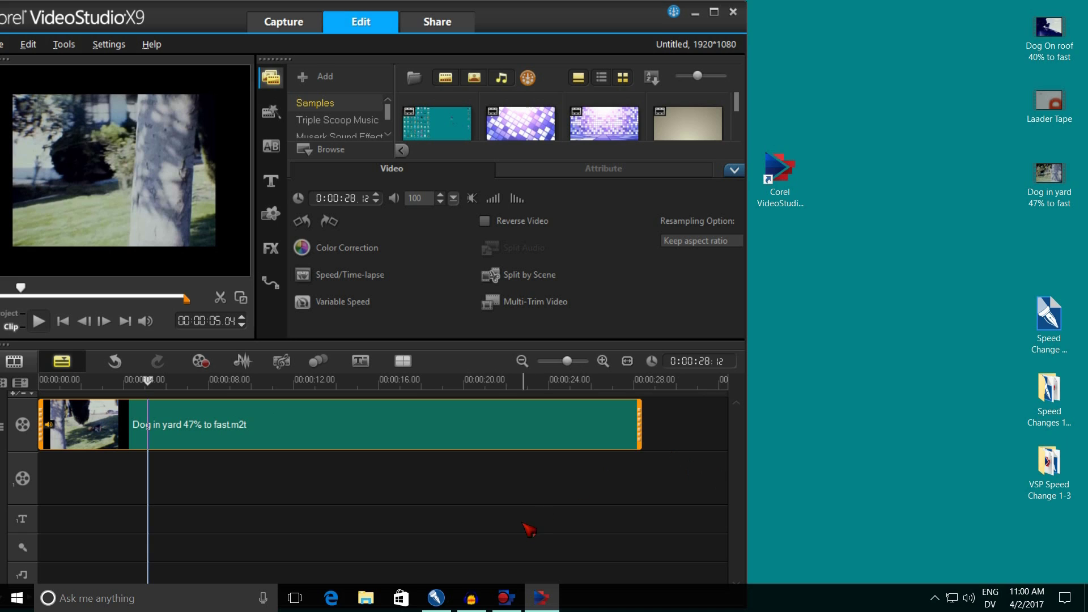
{"action": "left_click", "coordinate": [437, 600]}
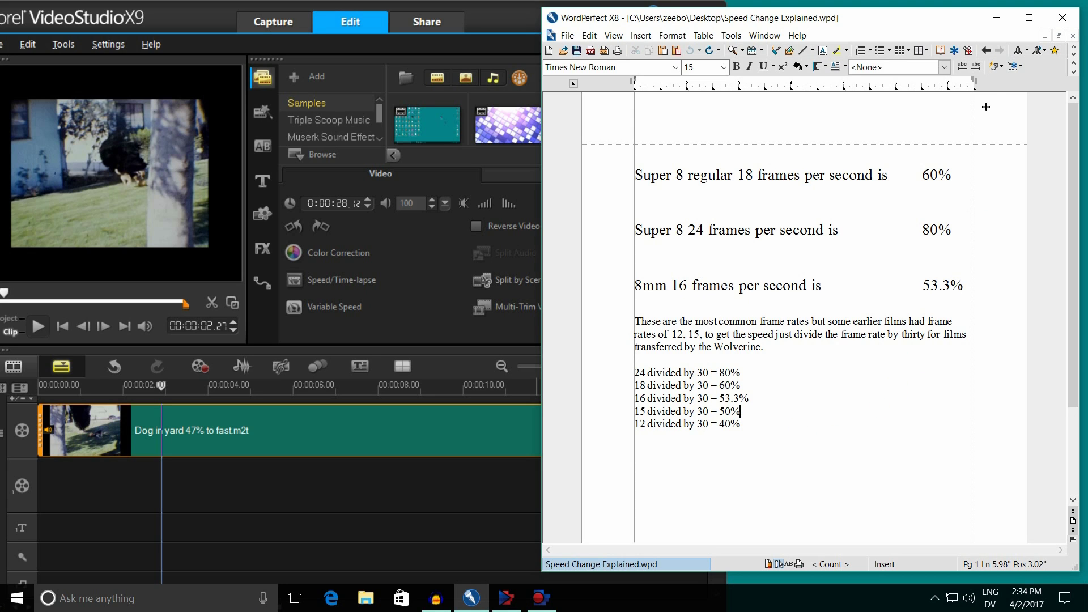
Minimize WordPerfect and play the slowed dog clip from its start.
{"action": "left_click", "coordinate": [996, 18]}
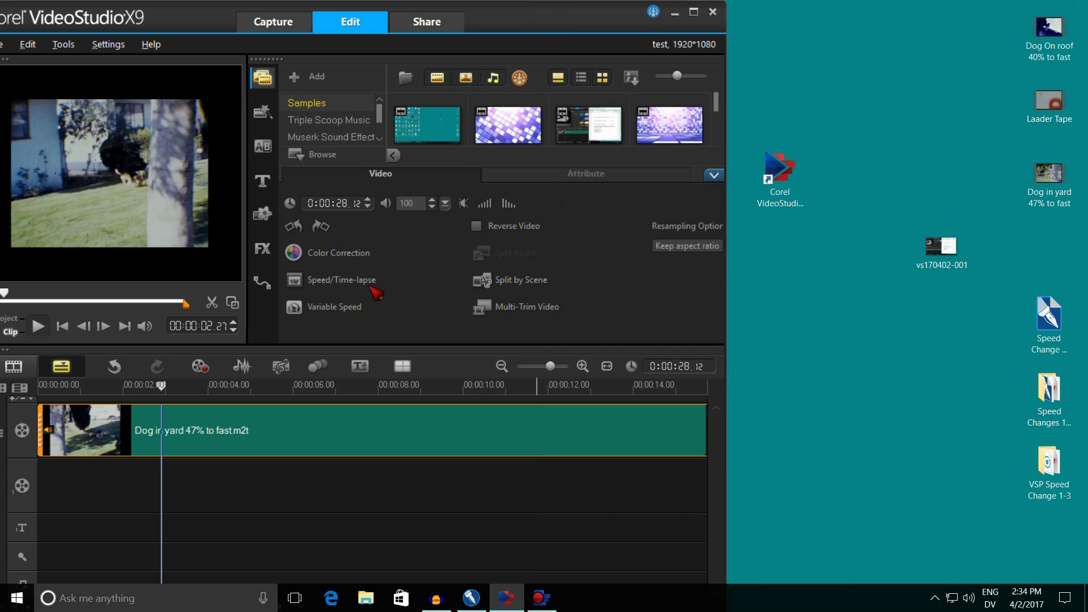
{"action": "left_click", "coordinate": [63, 327]}
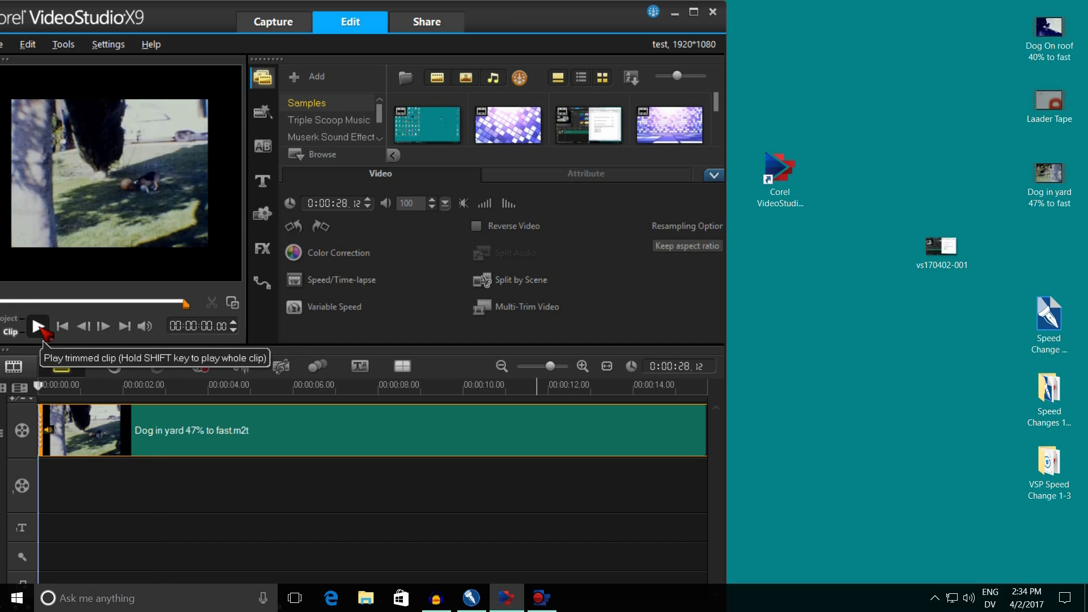
{"action": "left_click", "coordinate": [38, 327]}
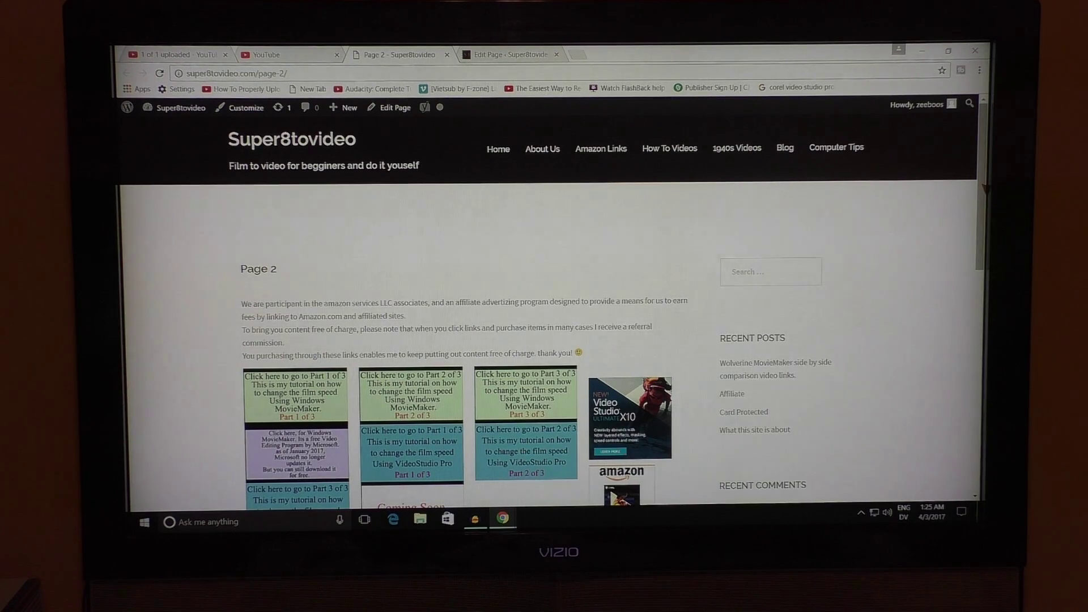
Scroll Super8tovideo Page 2 down to the MovieMaker and VideoStudio Pro speed tutorial tiles.
{"action": "scroll", "coordinate": [549, 340], "scroll_direction": "down", "scroll_amount": 2}
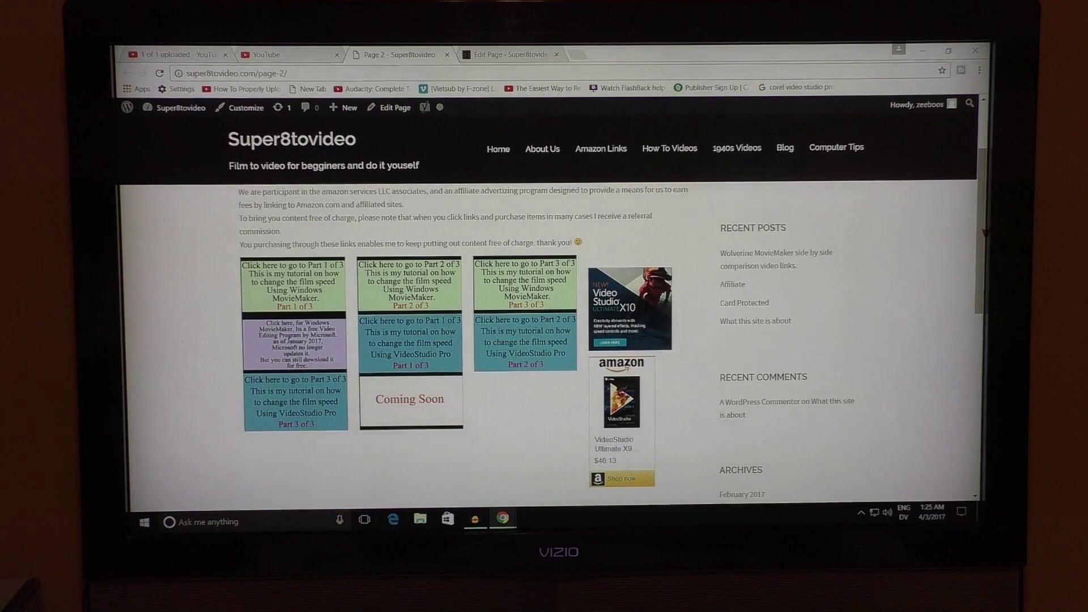